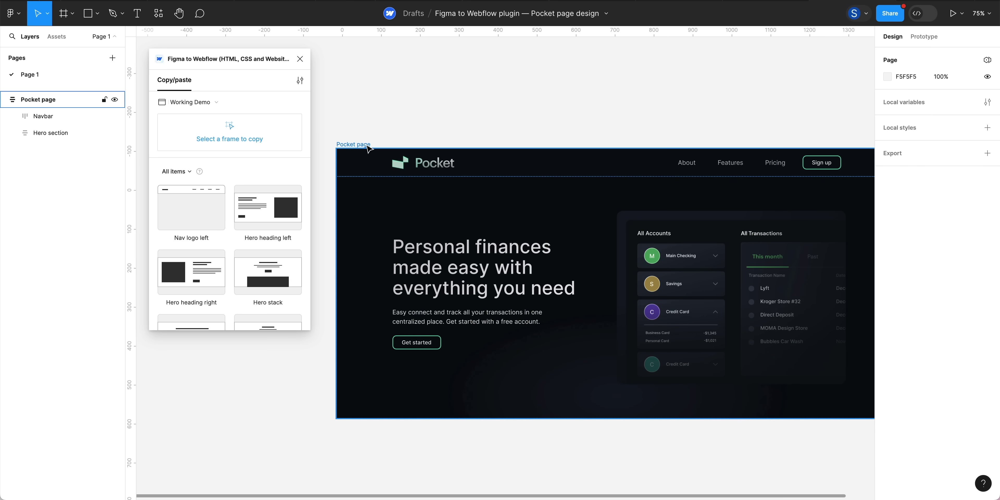
# - Select the Pocket page frame and paste its design into the Webflow page
pyautogui.click(361, 151)
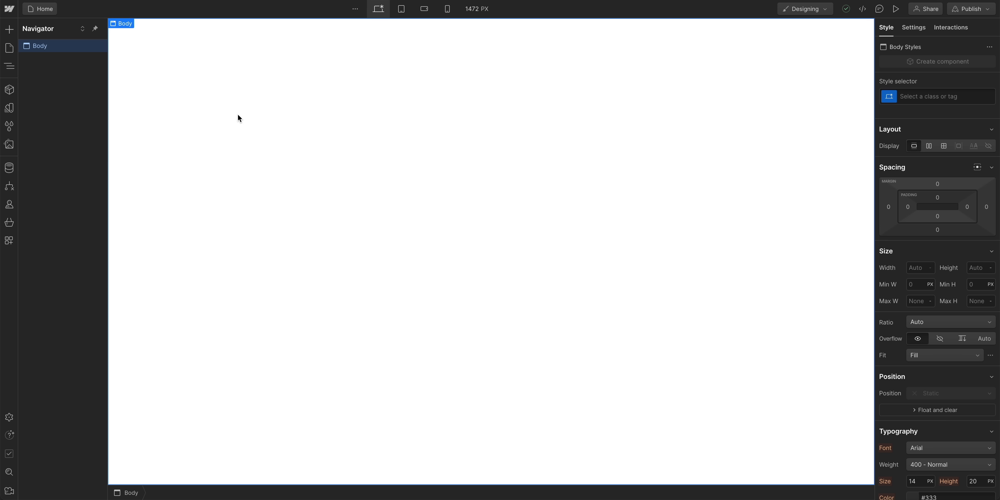
pyautogui.hotkey('ctrl', 'v')
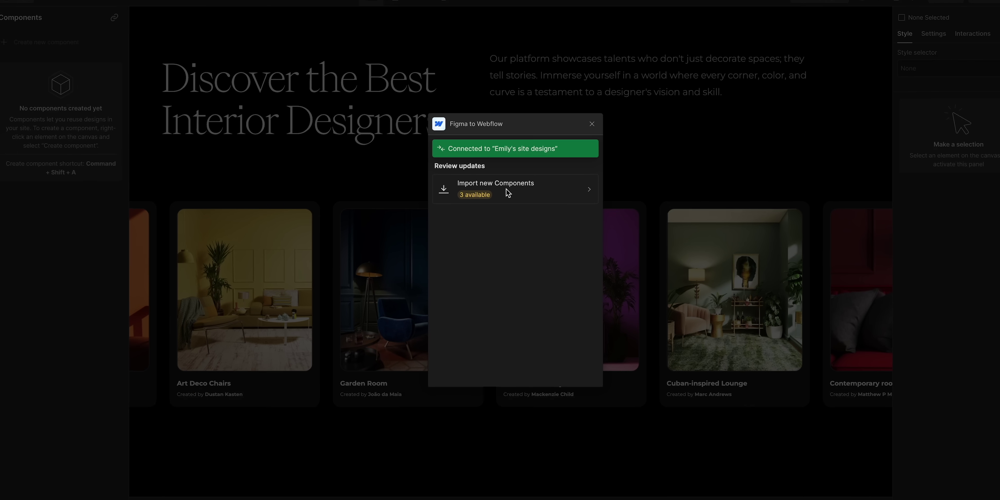
# - Import all 9 new components and variables into Webflow
pyautogui.click(508, 190)
pyautogui.scroll(-1, 507, 193)
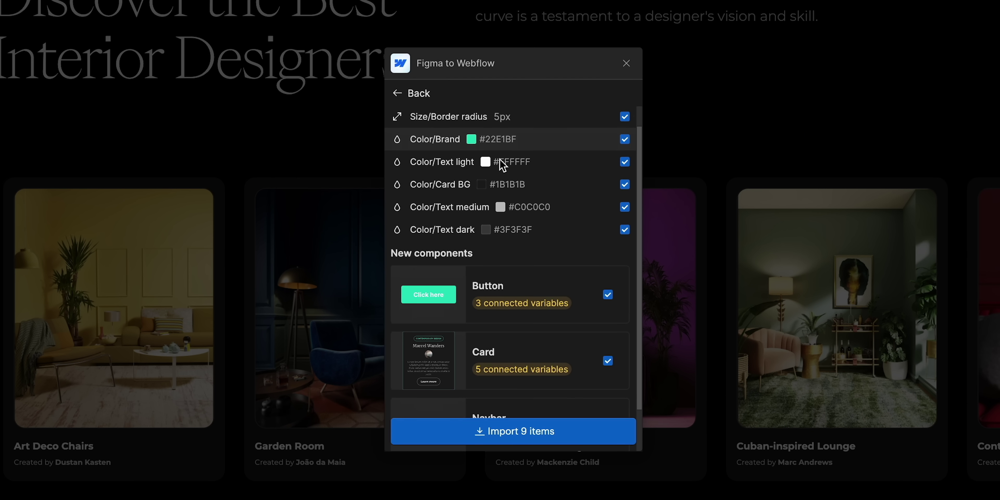
pyautogui.scroll(-2, 501, 163)
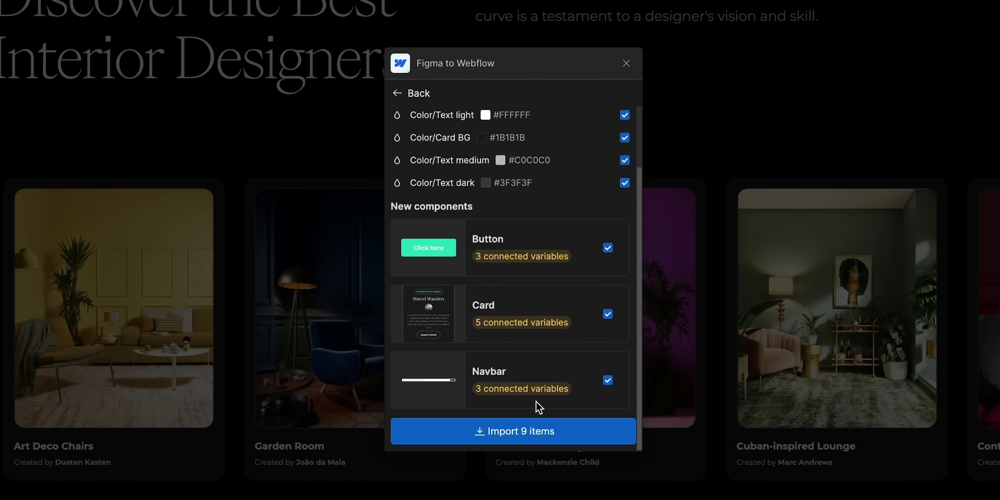
pyautogui.click(538, 436)
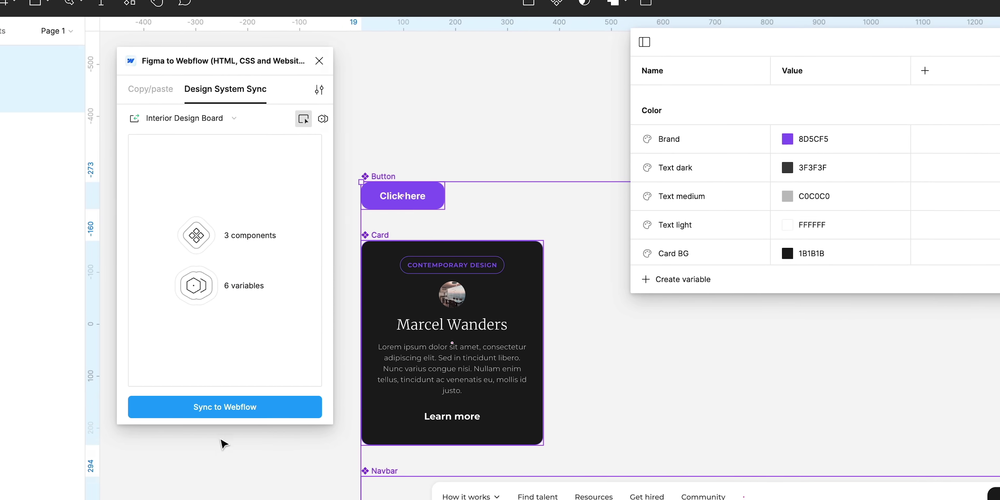
# - Sync the purple brand colour and Card style and variable updates from Figma
pyautogui.click(31, 353)
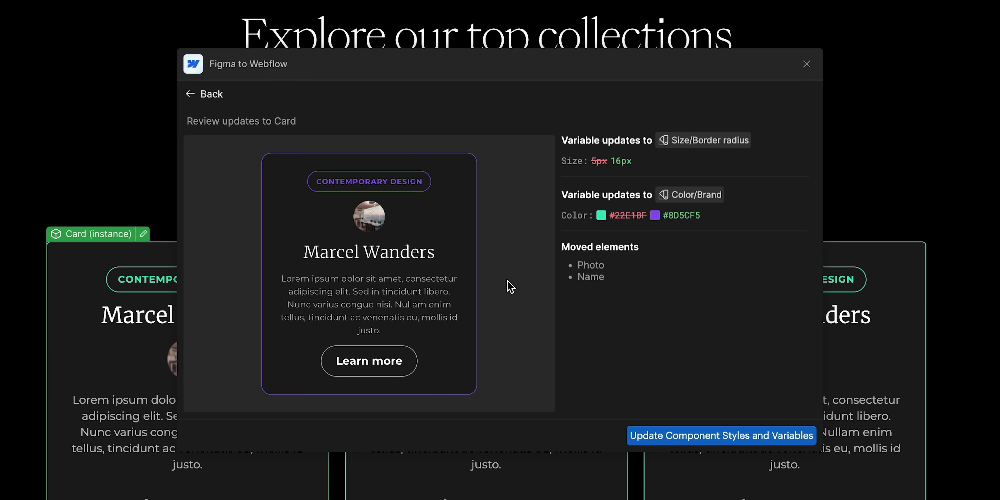
pyautogui.click(647, 441)
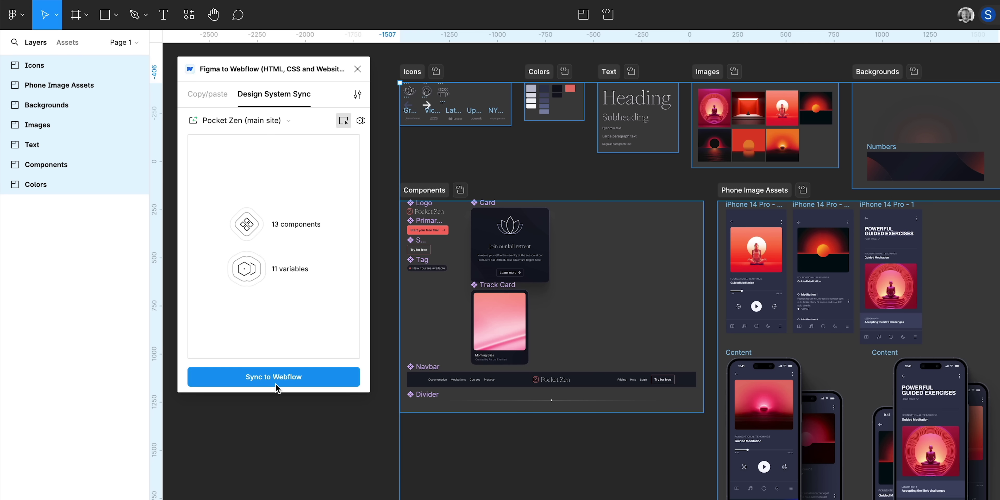
pyautogui.click(274, 382)
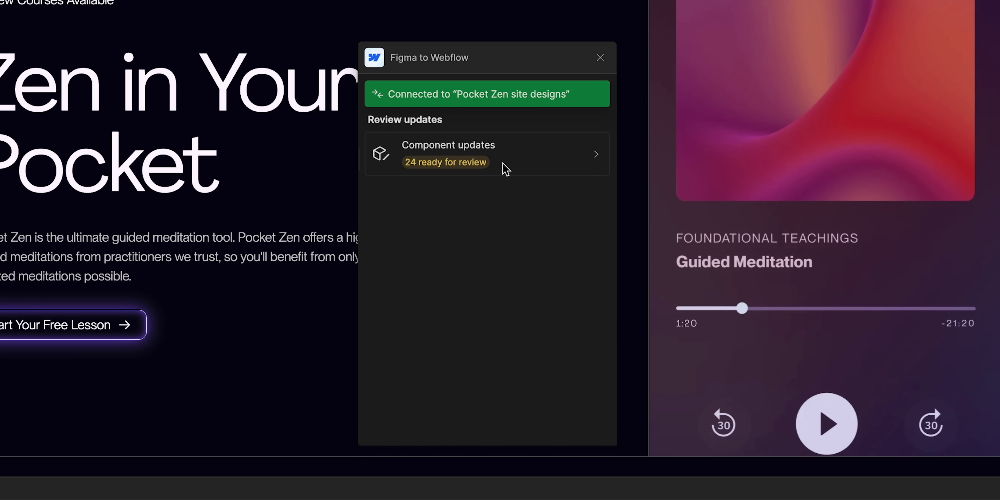
# - Run Update All Components for Pocket Zen and sync the latest Figma changes
pyautogui.click(504, 167)
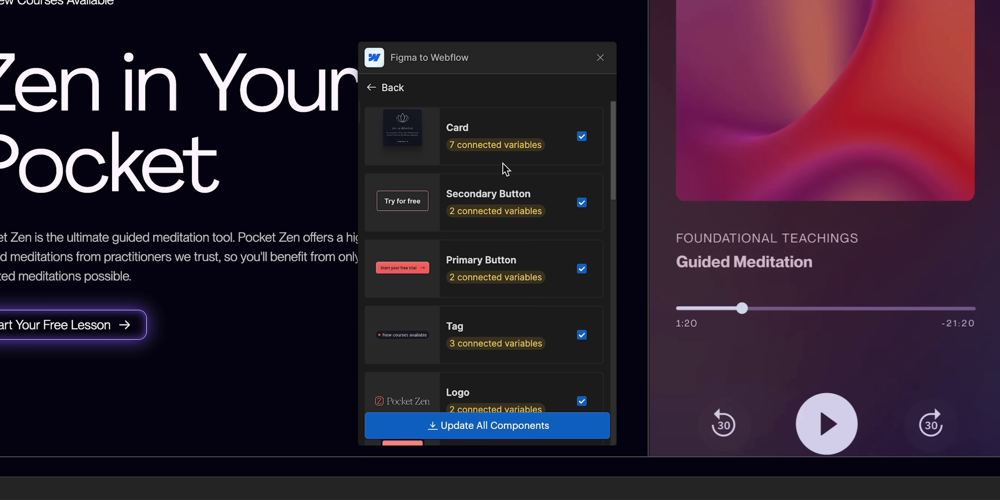
pyautogui.scroll(-1, 503, 168)
pyautogui.scroll(-5, 504, 167)
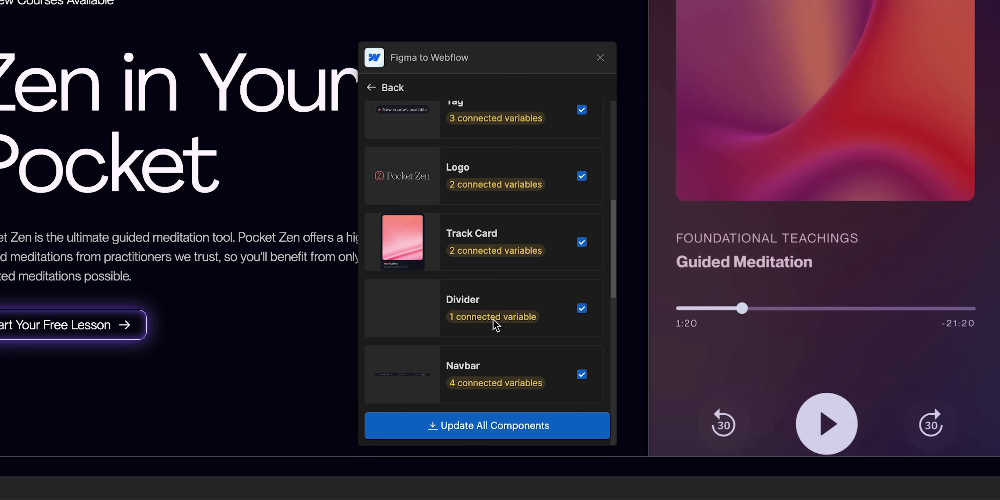
pyautogui.click(487, 432)
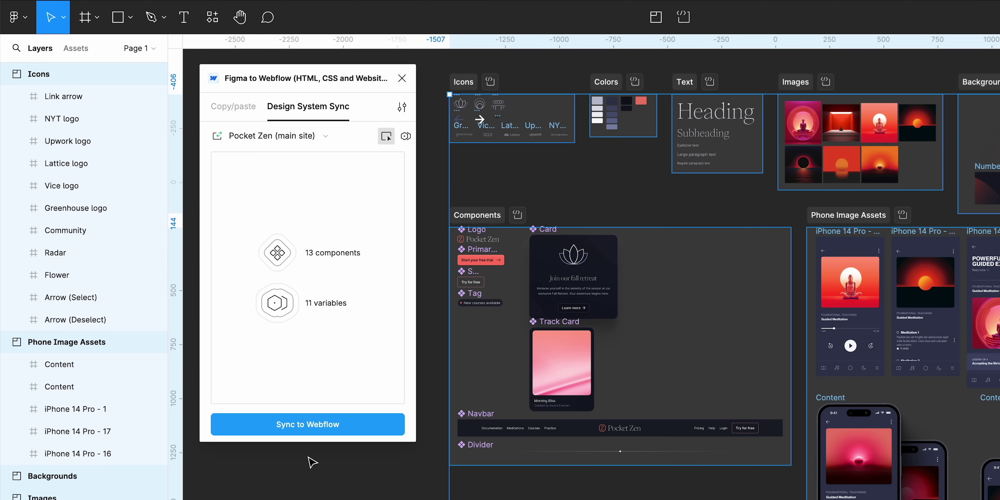
pyautogui.click(311, 429)
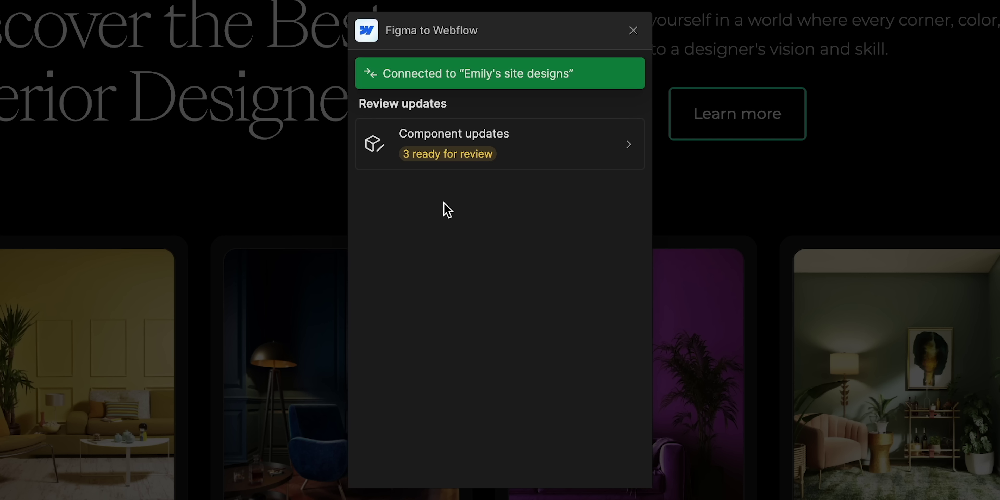
# - Review the pending updates and update the Button, Card and Navbar components
pyautogui.click(517, 156)
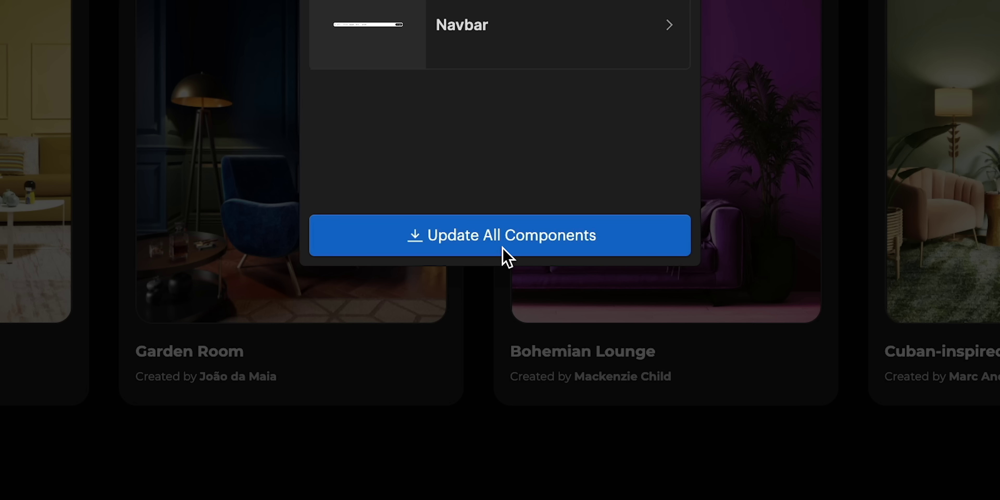
pyautogui.click(505, 467)
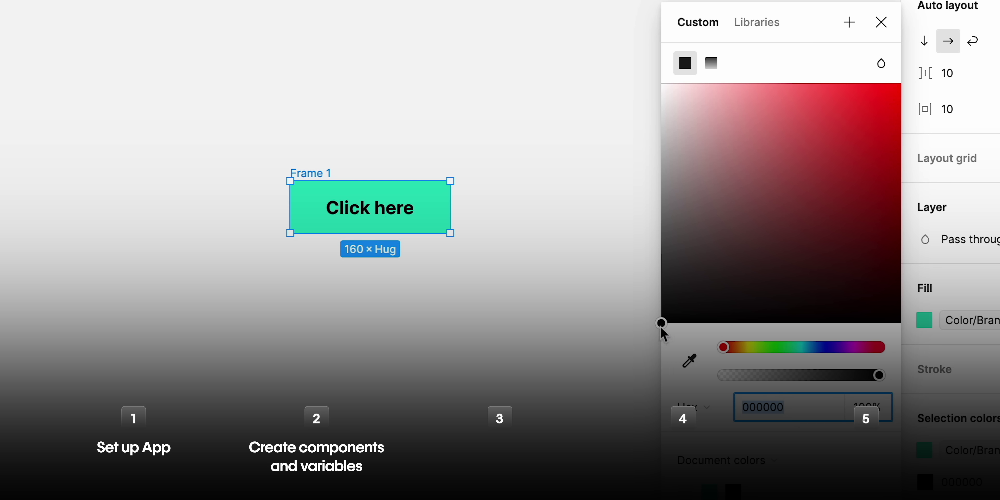
# - Turn the Click here text white, pick the Card's 51 × 51 avatar, push updates, and open the Card conflict
pyautogui.moveTo(664, 304); pyautogui.dragTo(661, 82)
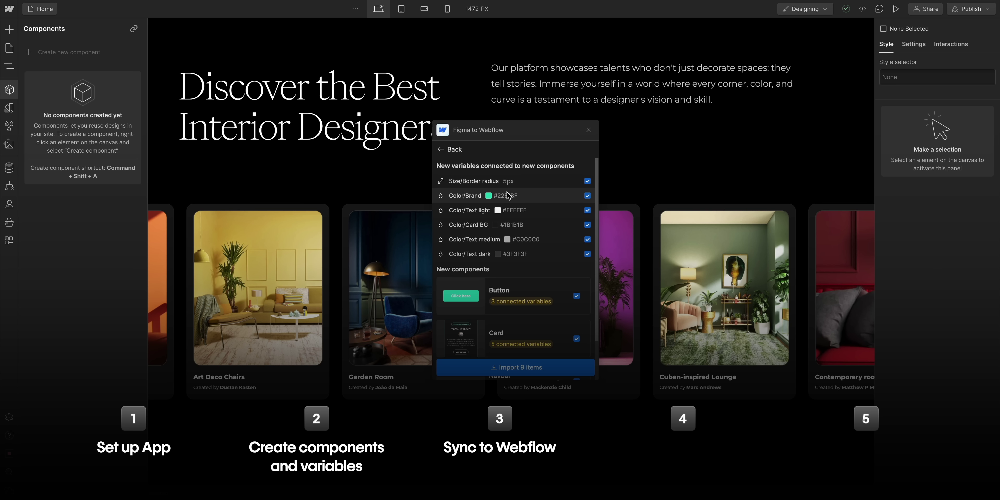
pyautogui.scroll(-3, 506, 191)
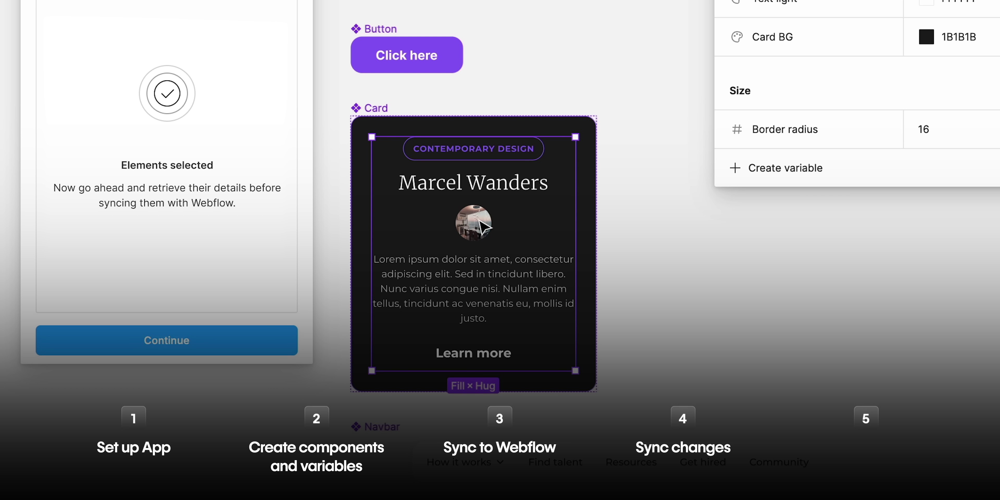
pyautogui.click(483, 180)
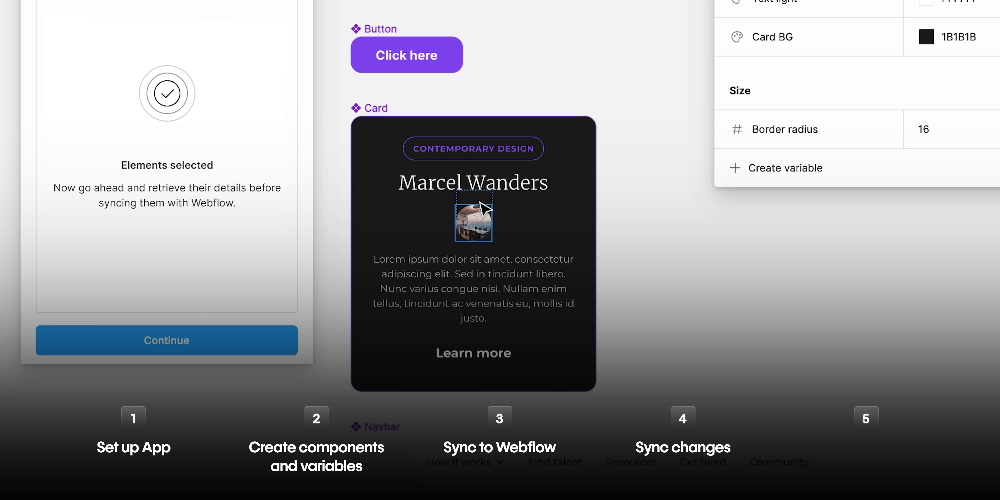
pyautogui.click(483, 180)
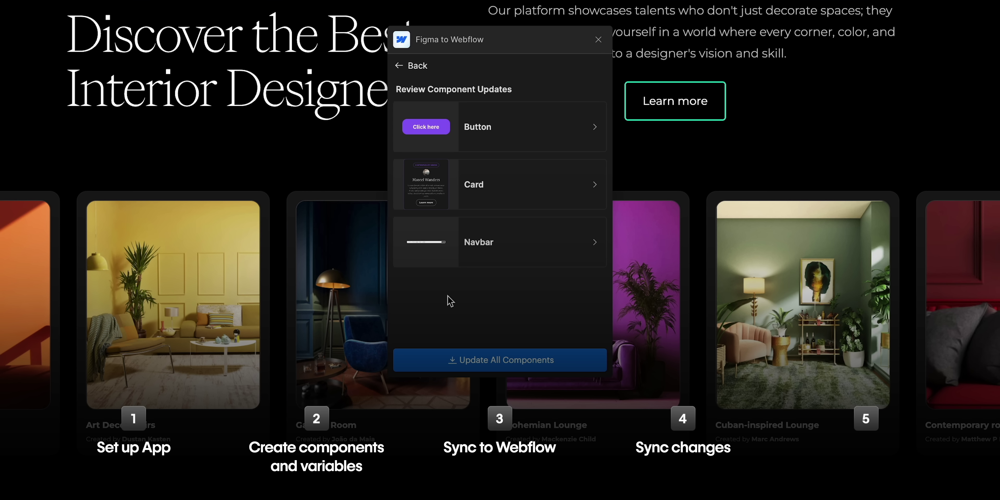
pyautogui.click(506, 361)
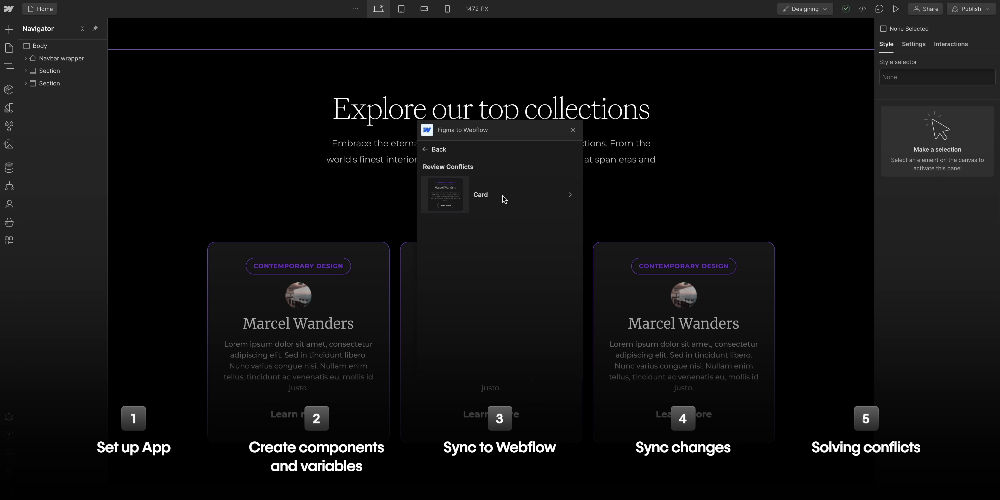
pyautogui.click(504, 199)
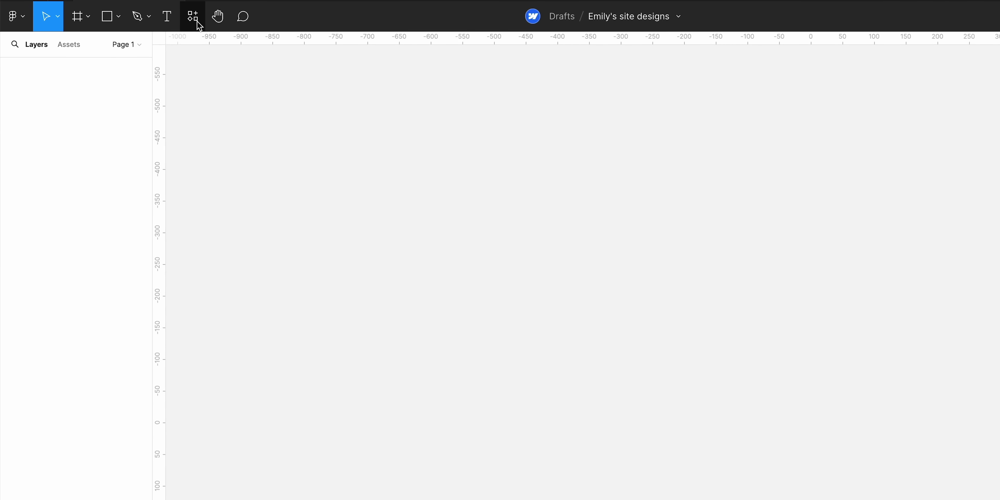
# - Find and run the Figma to Webflow plugin from Resources > Plugins
pyautogui.click(198, 22)
pyautogui.click(257, 47)
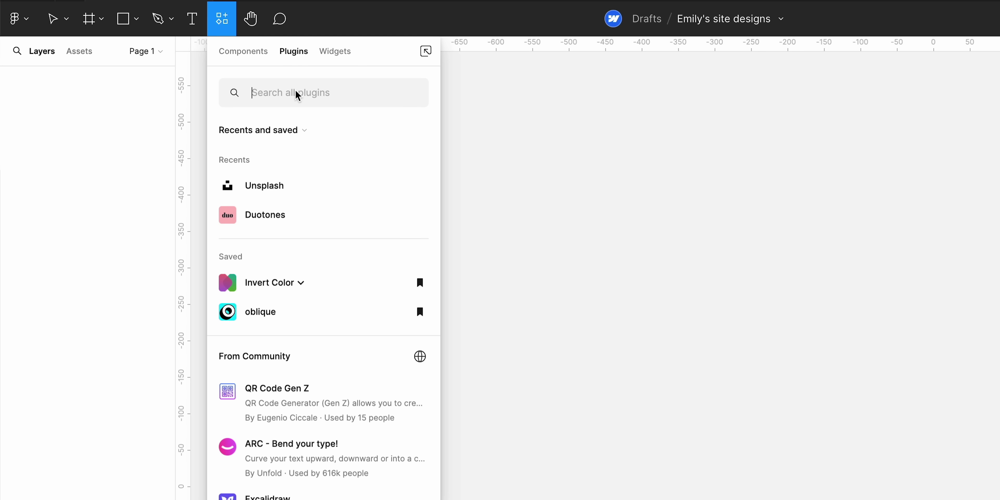
pyautogui.write('Figma to Webflow')
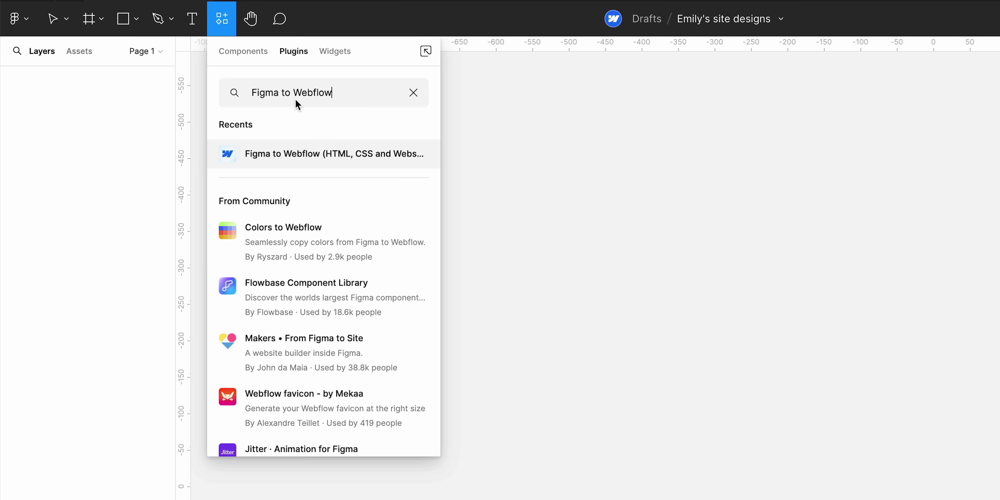
pyautogui.click(303, 157)
# - Step through the plugin's introduction and start connecting a Webflow account
pyautogui.click(408, 431)
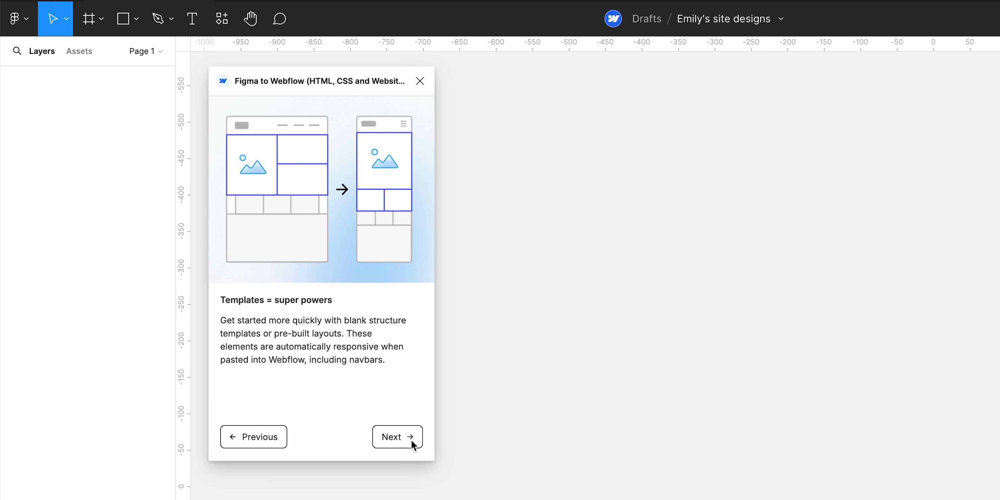
pyautogui.click(411, 439)
pyautogui.click(411, 440)
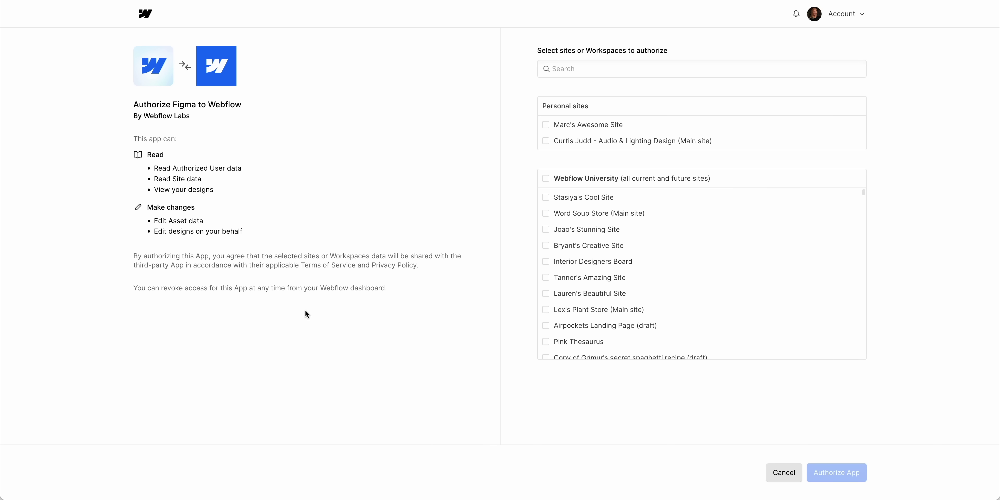
# - Authorize the app with only the Interior Designers Board site selected
pyautogui.click(546, 179)
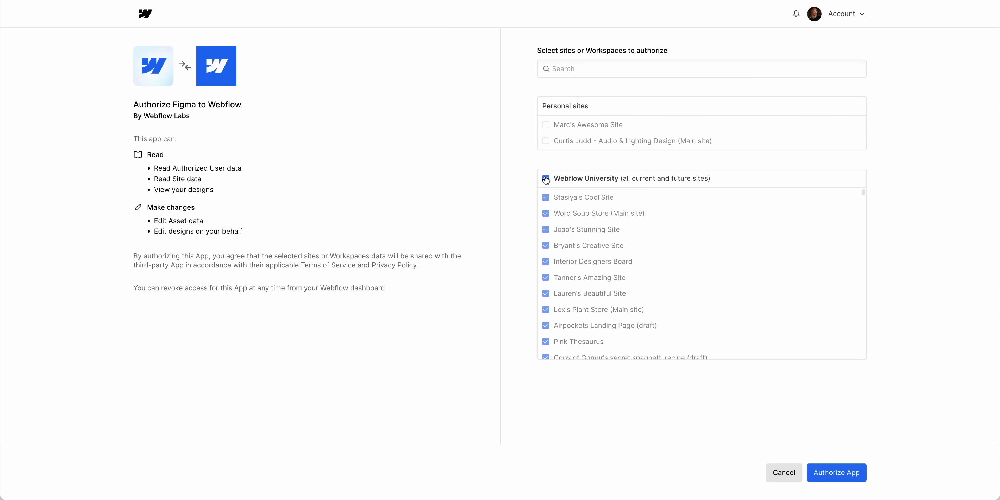
pyautogui.click(546, 179)
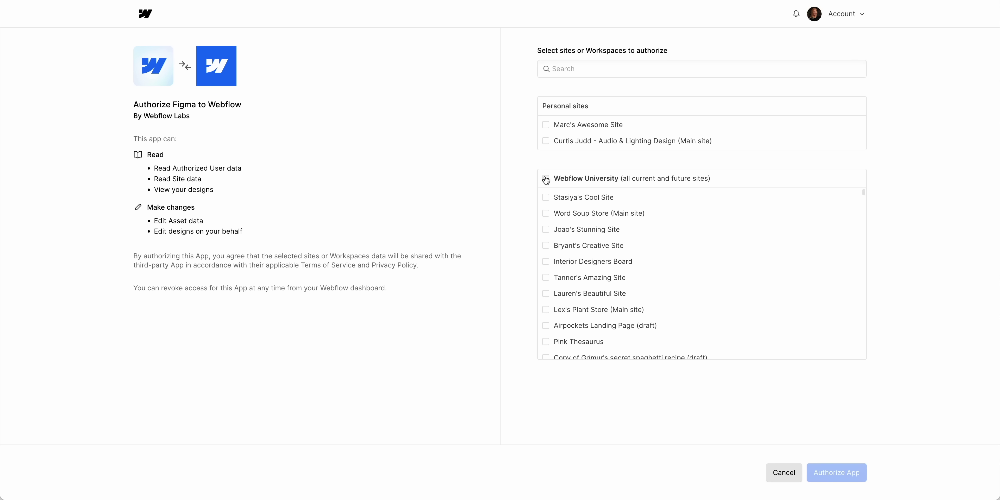
pyautogui.click(546, 262)
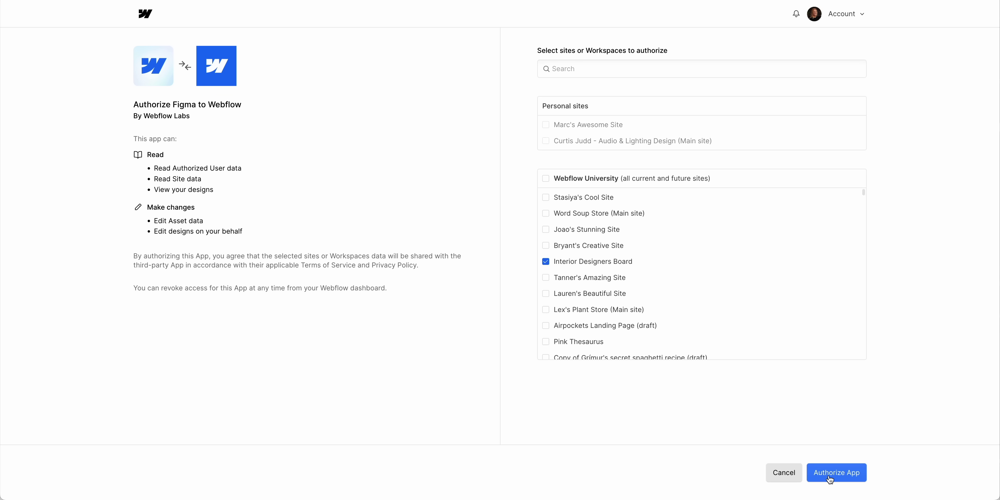
pyautogui.click(835, 482)
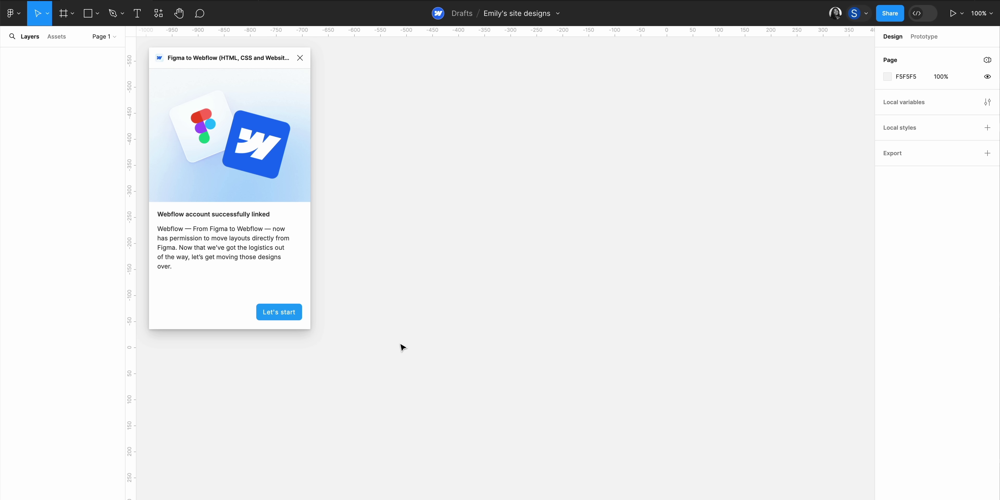
# - Choose Let's start in the linked Figma to Webflow plugin to reveal its layout library
pyautogui.click(289, 317)
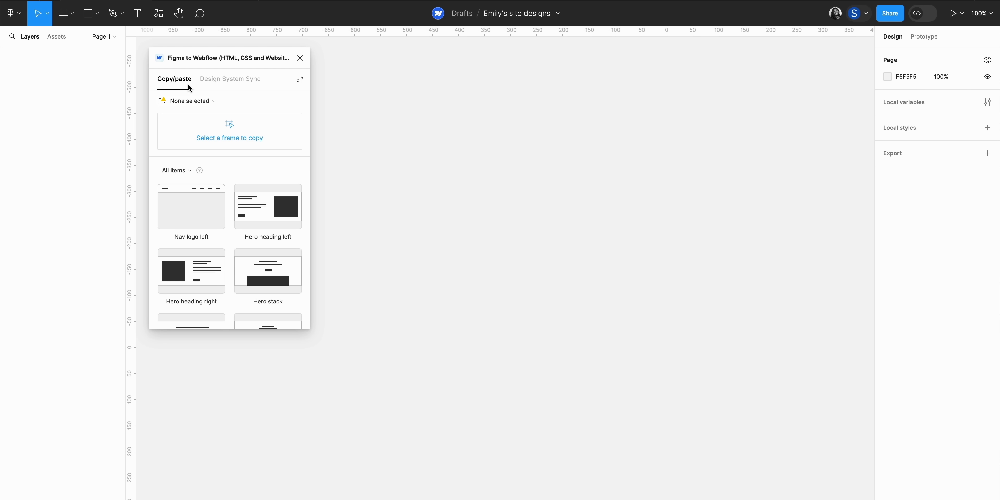
# - Switch to Design System Sync and choose Interior Design Board as the target site
pyautogui.click(229, 85)
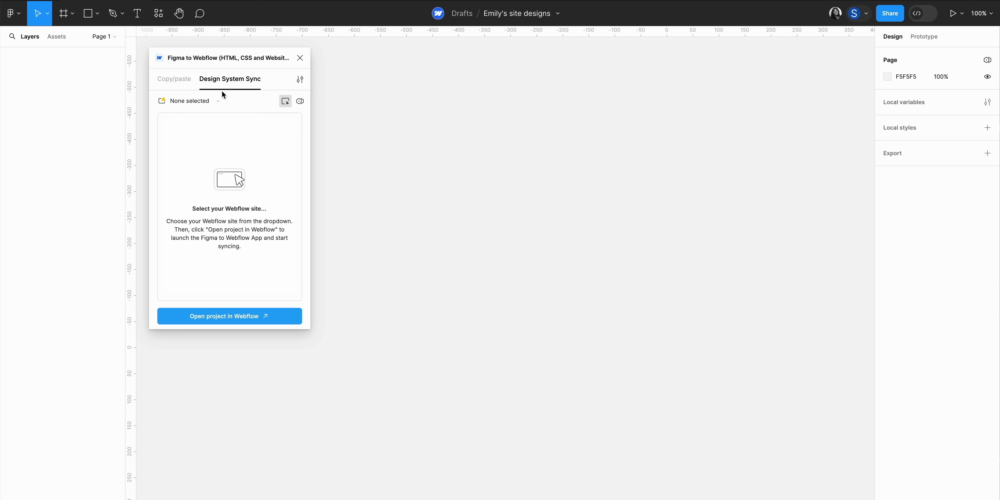
pyautogui.click(210, 101)
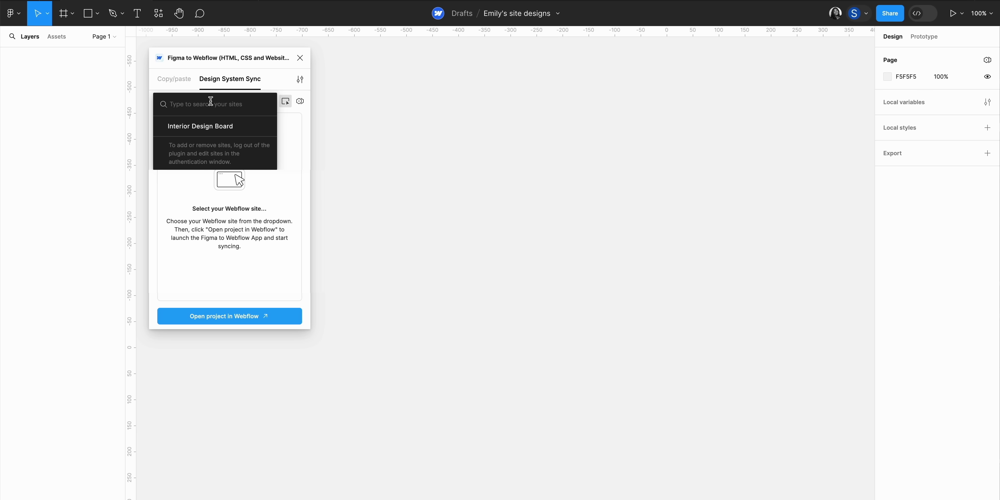
pyautogui.click(240, 125)
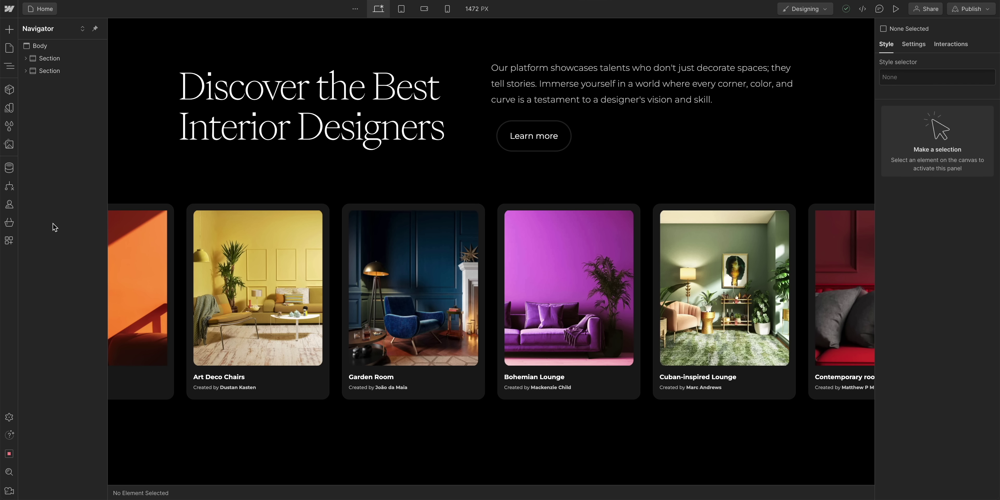
# - Launch the Figma to Webflow app from the Webflow Designer's Apps panel
pyautogui.click(10, 243)
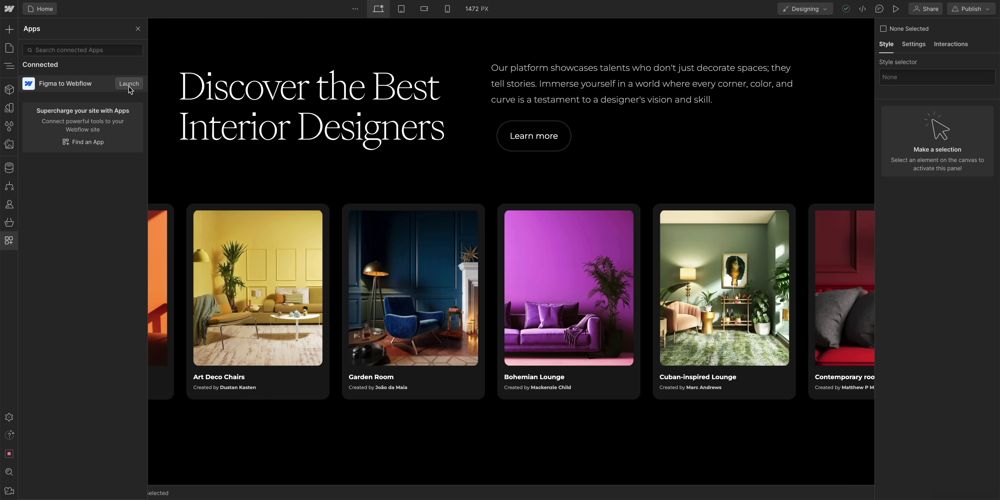
pyautogui.click(124, 83)
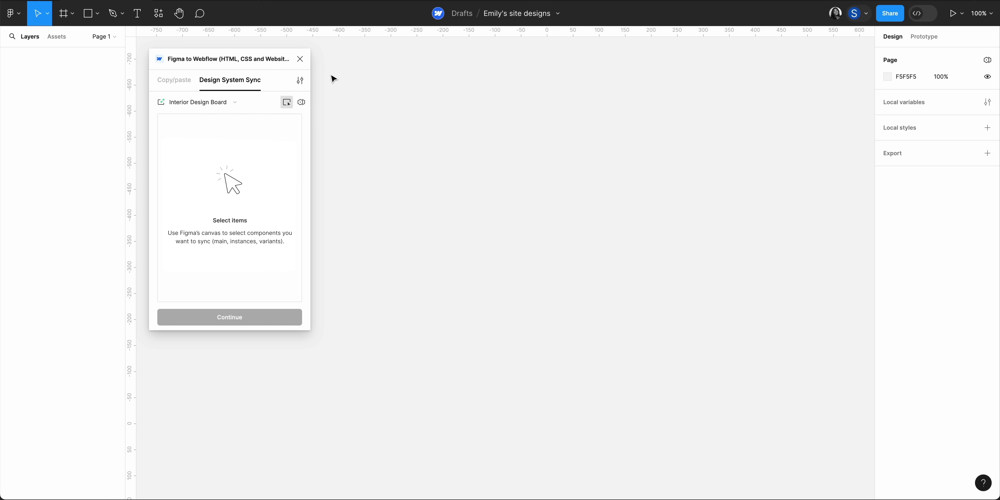
# - Add a 'Click here' text layer and wrap it in a horizontal auto-layout frame, Frame 1
pyautogui.click(144, 20)
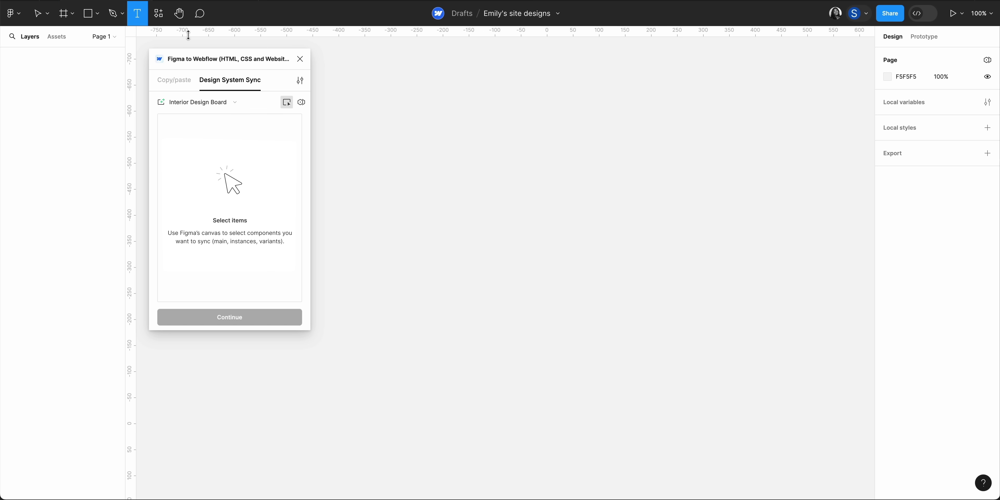
pyautogui.click(562, 288)
pyautogui.write('Click here')
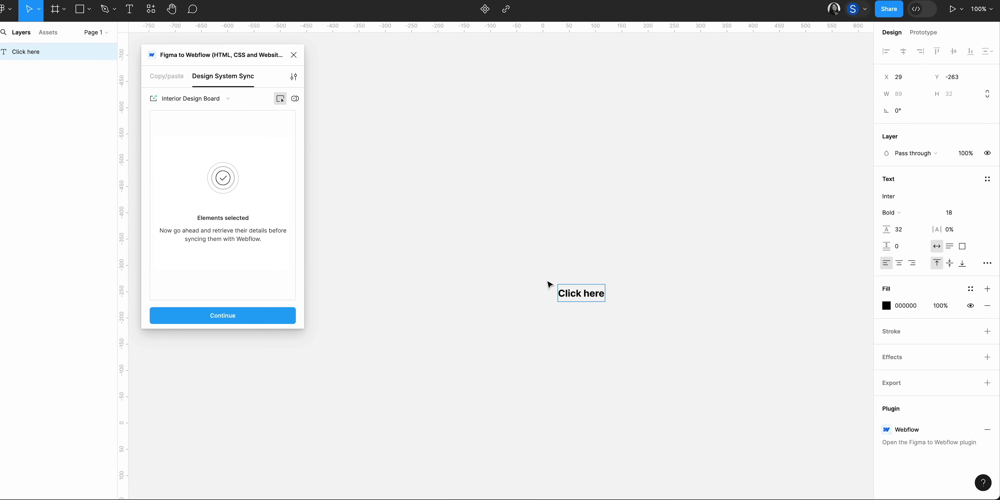
pyautogui.rightClick(572, 291)
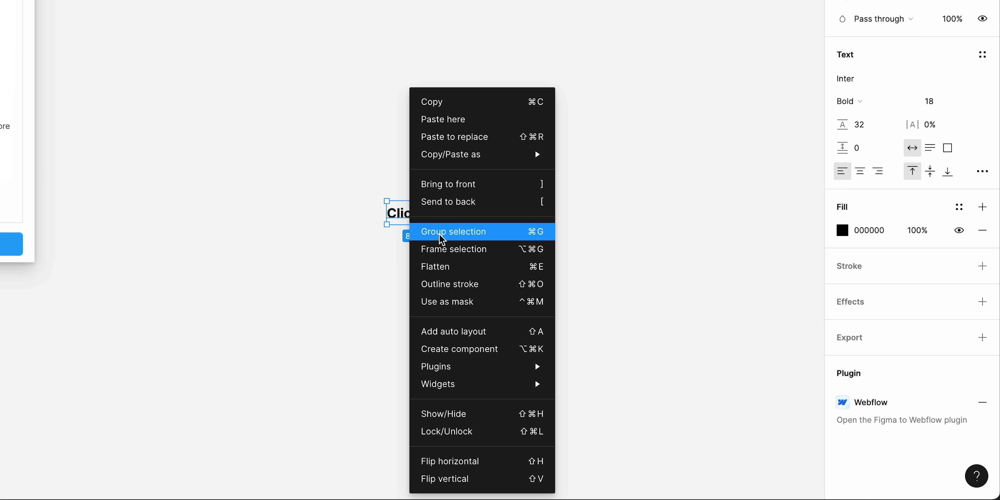
pyautogui.click(497, 332)
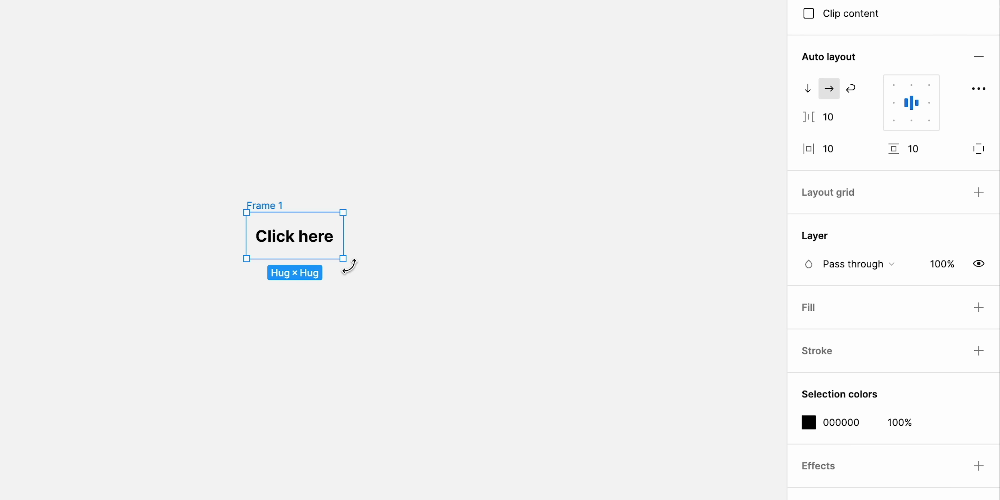
# - Widen Frame 1 to 160 px and add a fill to it
pyautogui.moveTo(344, 244); pyautogui.dragTo(388, 242)
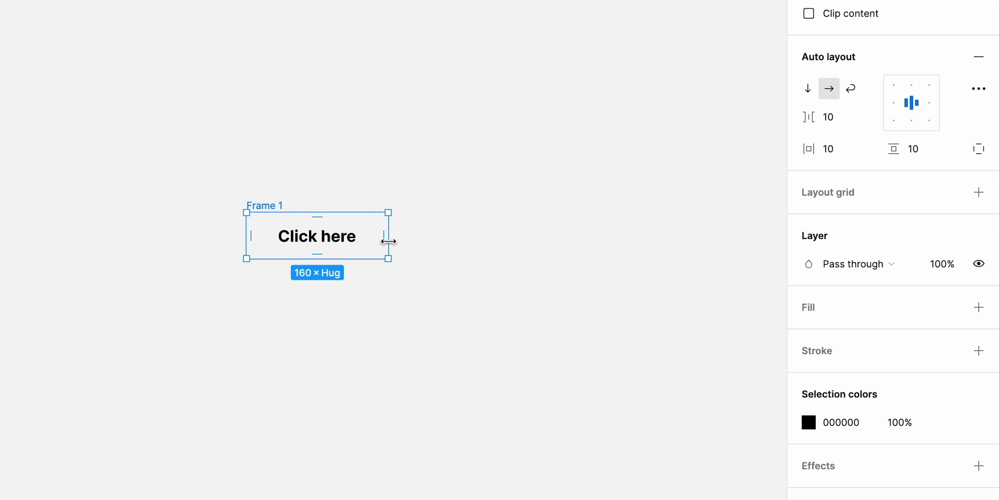
pyautogui.click(979, 308)
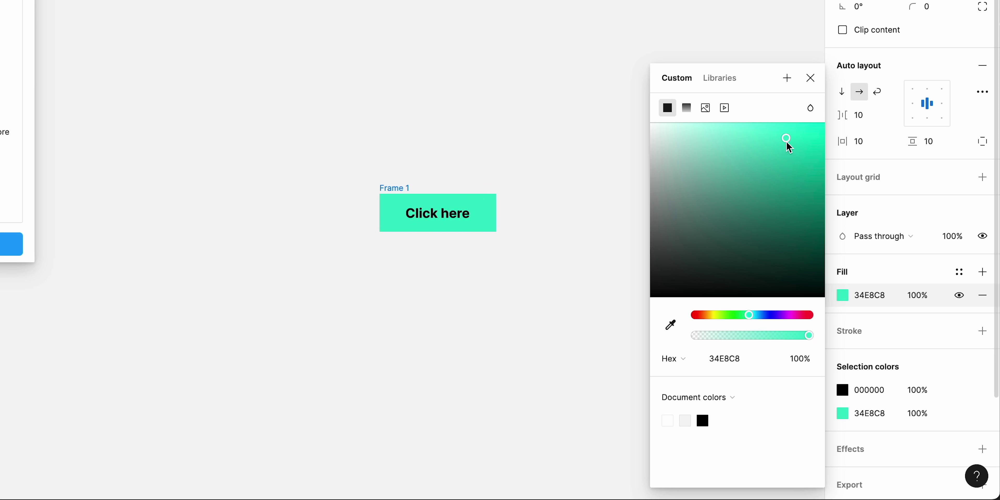
# - Set Frame 1's fill colour to teal 22E1BF
pyautogui.moveTo(787, 142); pyautogui.dragTo(797, 148)
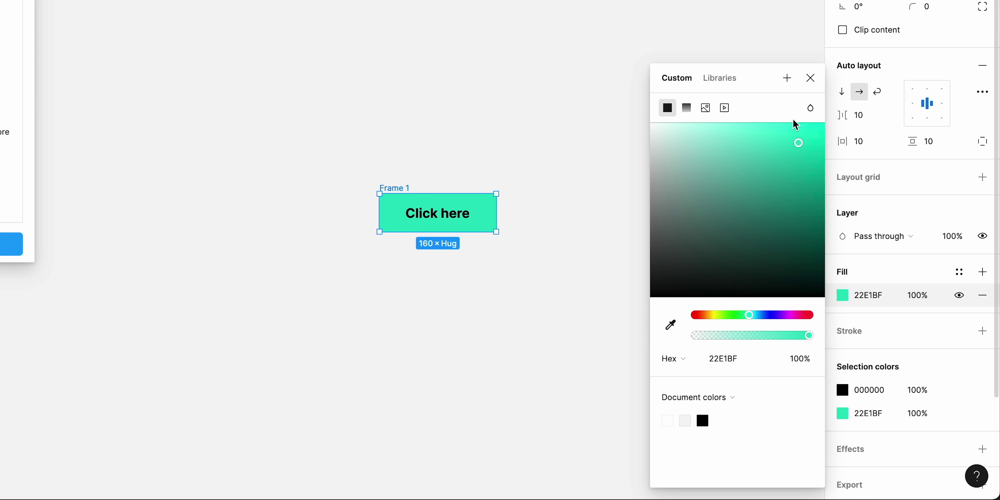
pyautogui.click(787, 78)
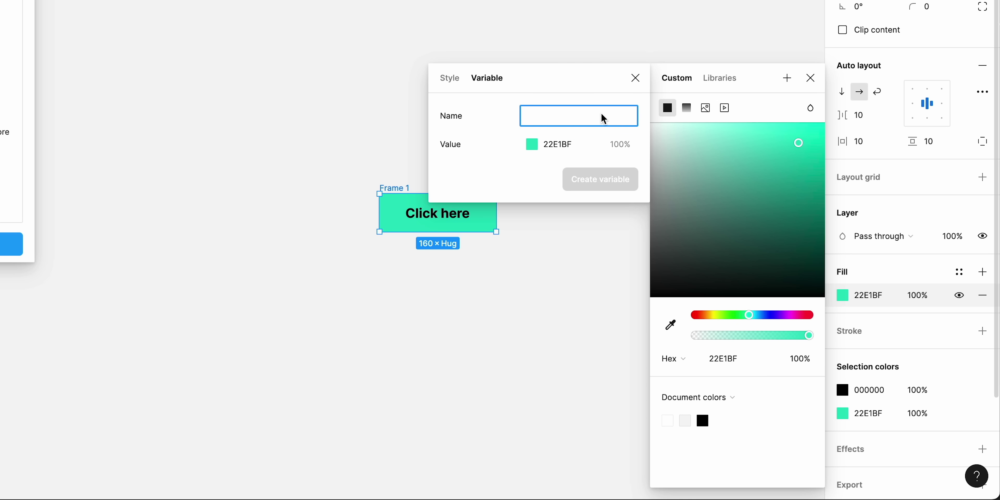
pyautogui.write('Color/Br')
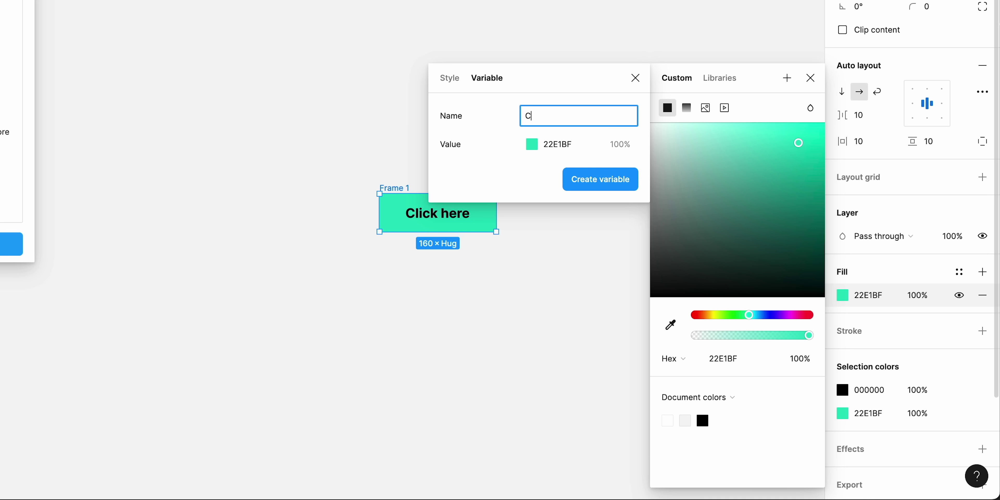
pyautogui.write('and')
pyautogui.click(611, 190)
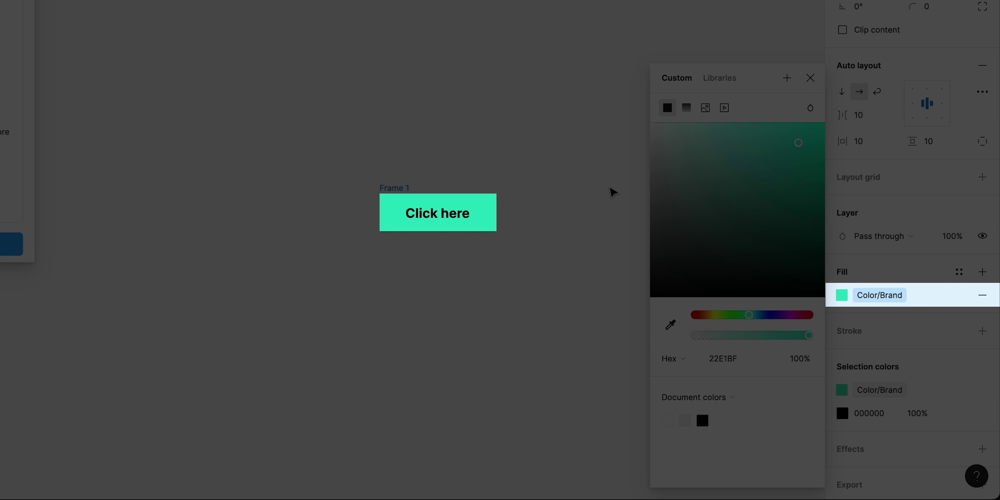
pyautogui.press('Escape')
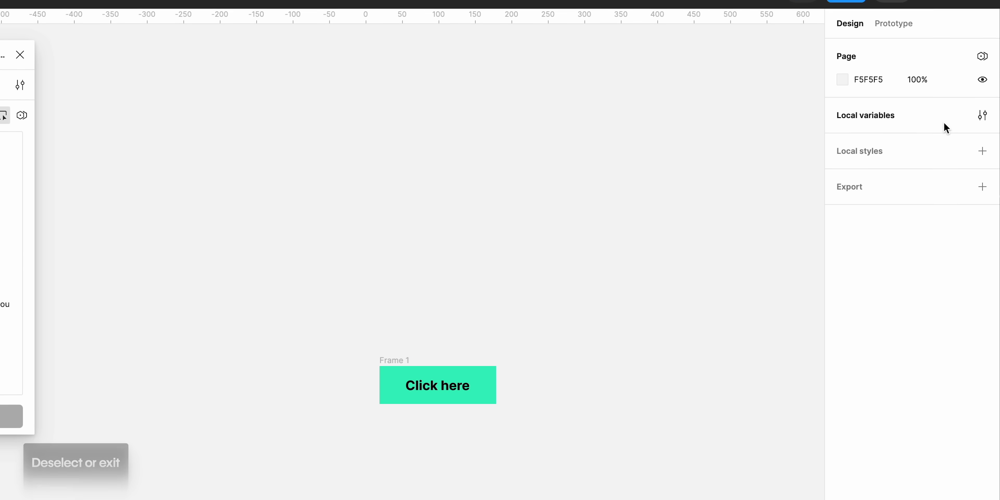
pyautogui.click(980, 141)
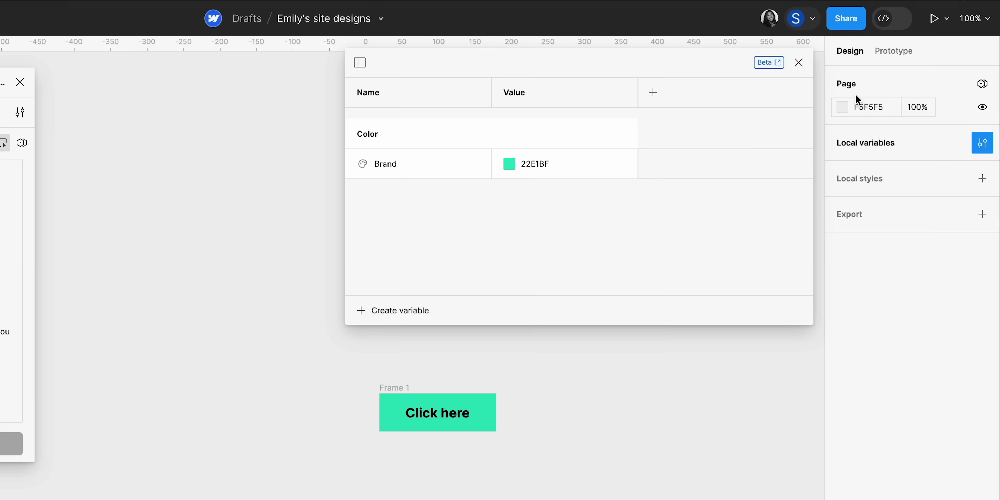
pyautogui.click(798, 63)
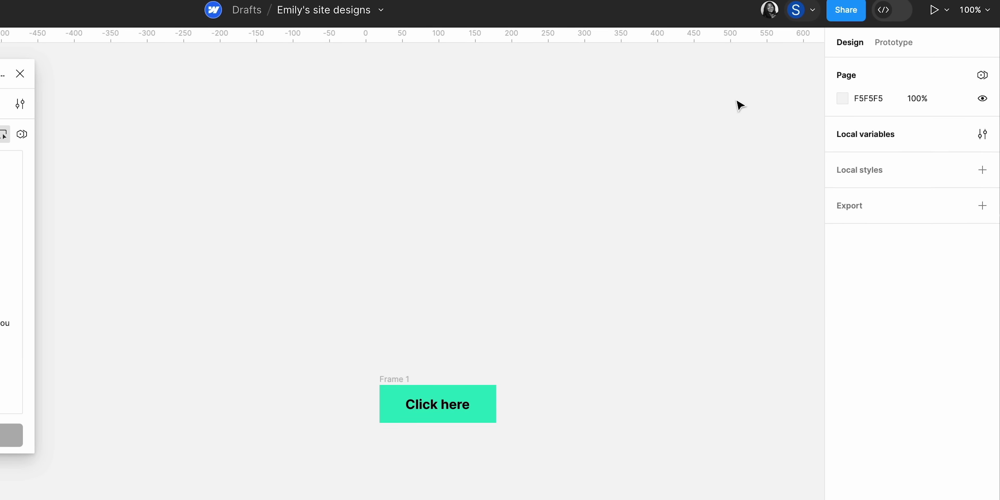
# - Change the Click here button's text colour from 000000 to white FFFFFF
pyautogui.click(429, 306)
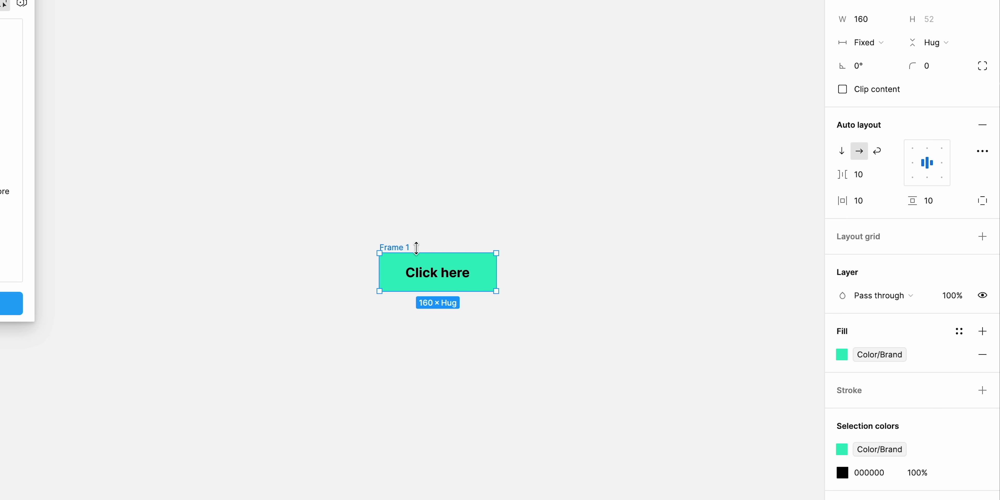
pyautogui.click(841, 472)
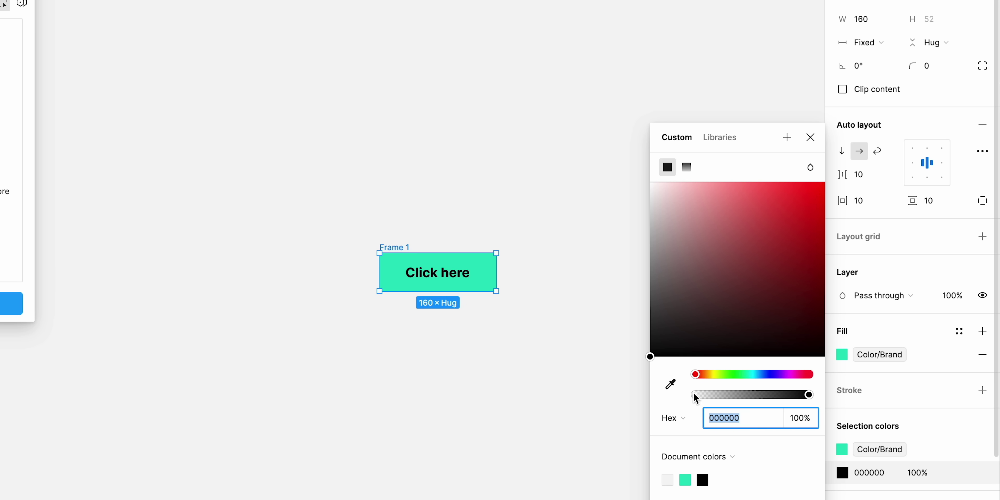
pyautogui.moveTo(651, 360); pyautogui.dragTo(650, 181)
pyautogui.click(810, 138)
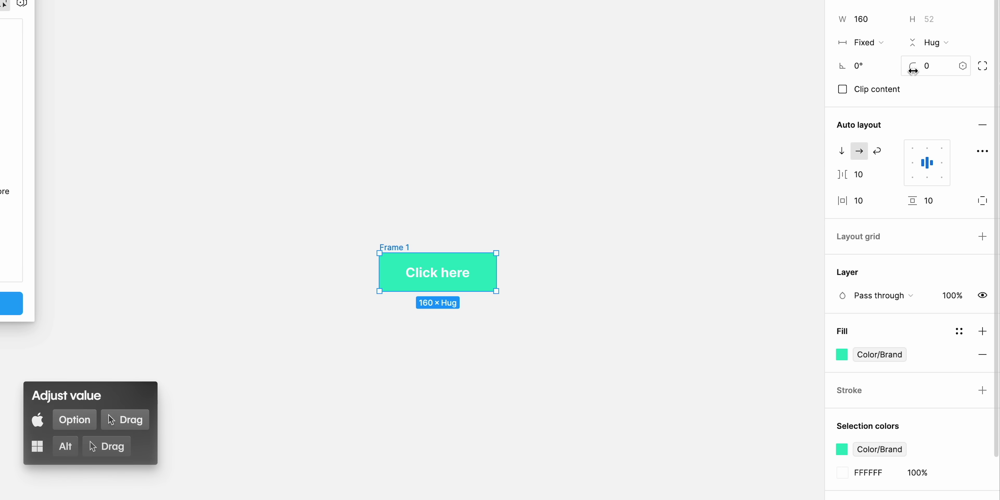
# - Set the button's corner radius to 5 and save it as a new 'Size/Border radius' variable
pyautogui.moveTo(912, 66)
pyautogui.mouseDown()
pyautogui.moveTo(982, 69)
pyautogui.moveTo(915, 71)
pyautogui.mouseUp()
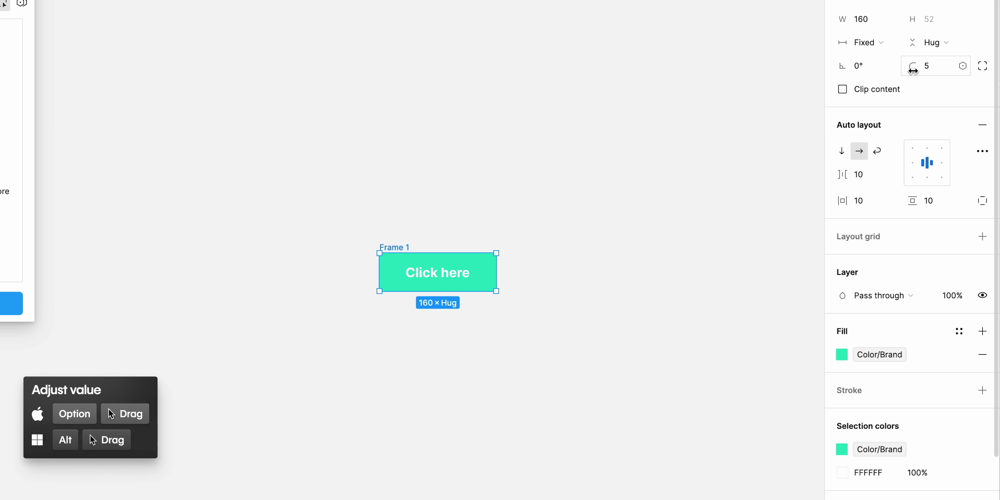
pyautogui.click(962, 65)
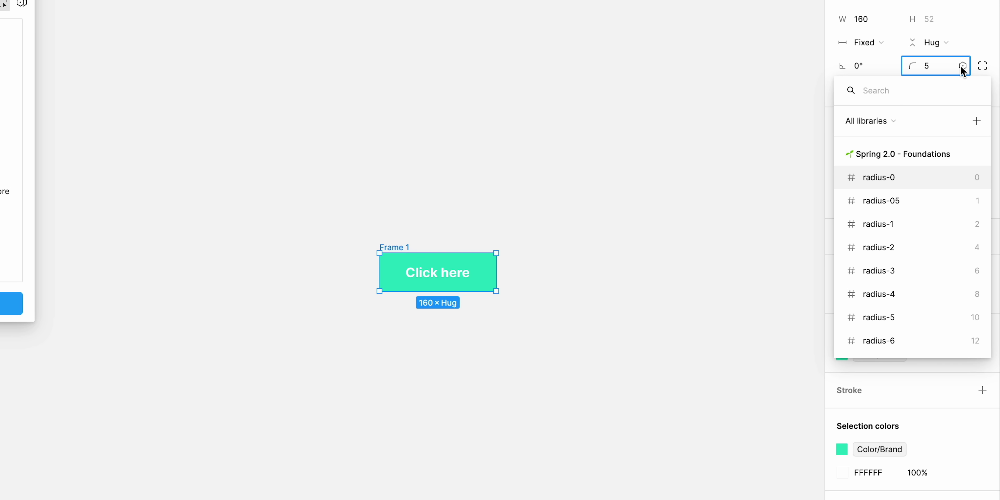
pyautogui.click(976, 121)
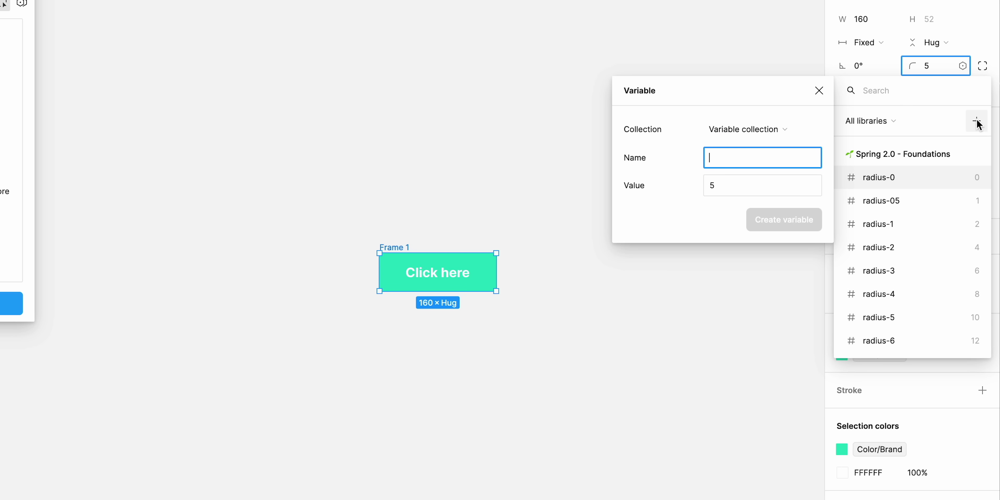
pyautogui.write('Size/Border ')
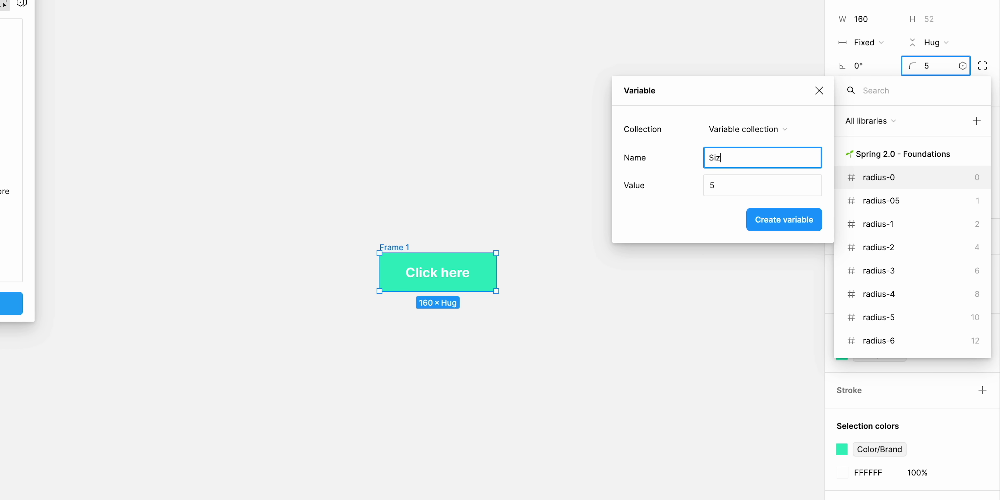
pyautogui.write('radius')
pyautogui.click(782, 220)
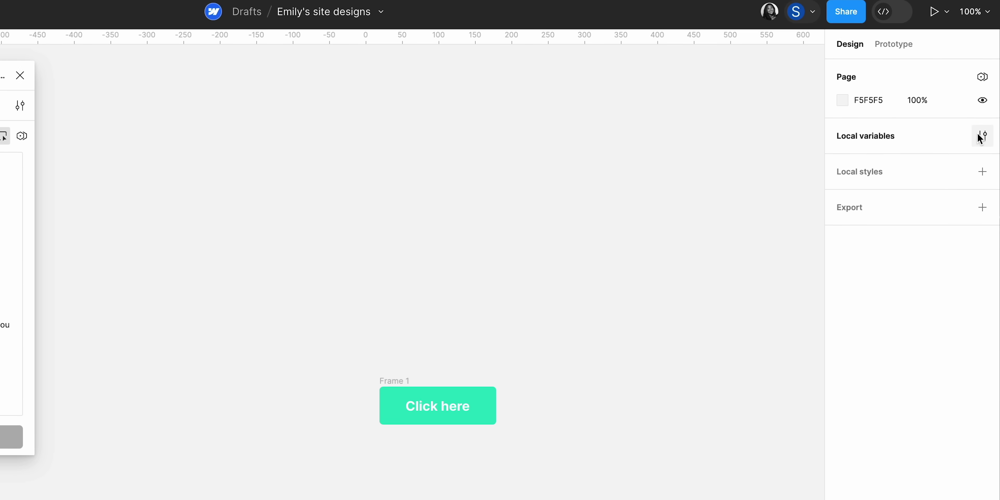
# - Show the local variables table, listing Color/Brand 22E1BF and Size/Border radius 5
pyautogui.click(981, 137)
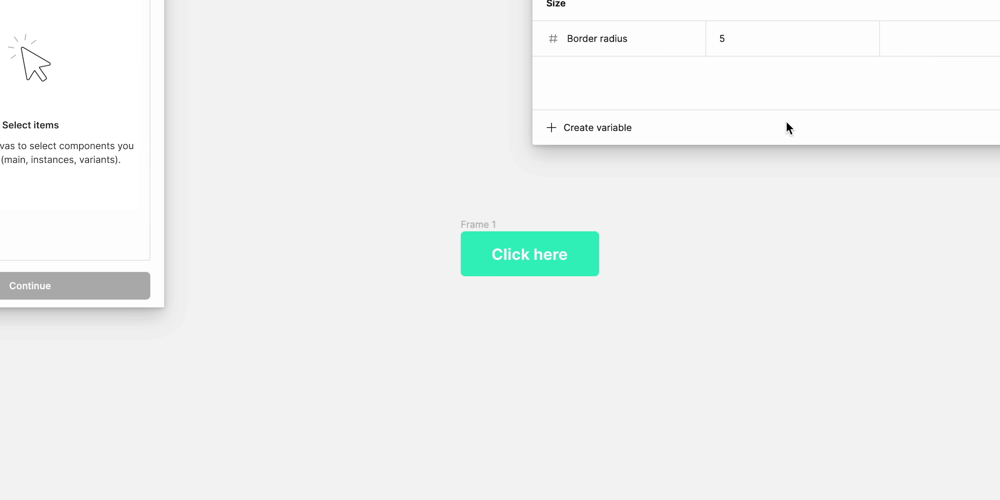
# - Convert Frame 1 into a component and rename it 'Button'
pyautogui.rightClick(489, 227)
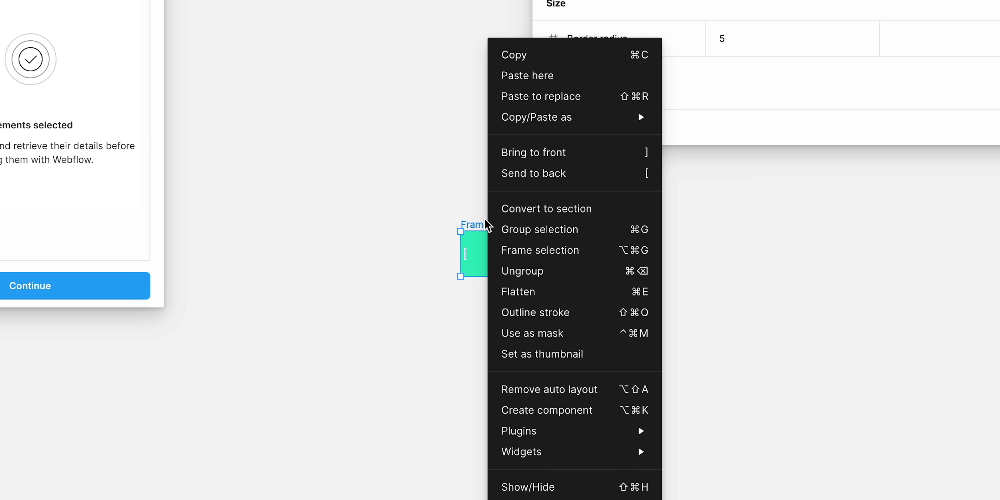
pyautogui.click(603, 411)
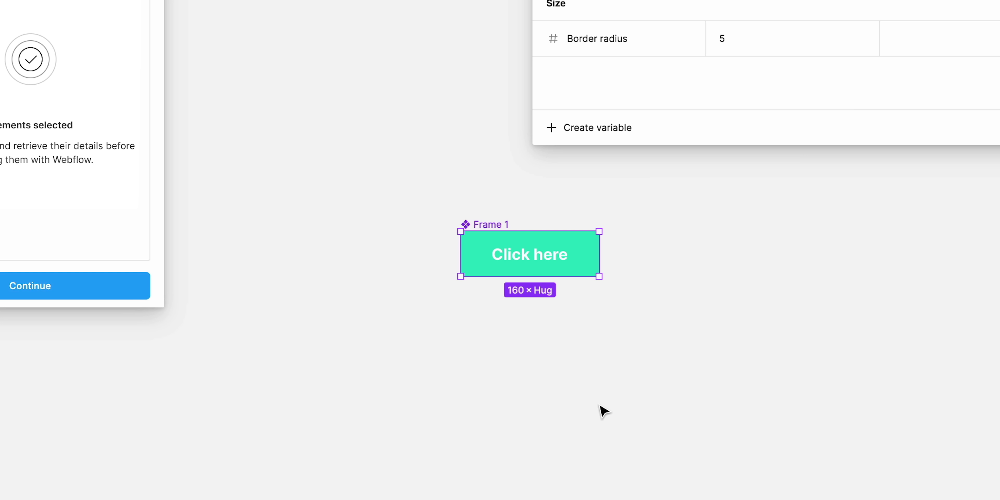
pyautogui.doubleClick(505, 225)
pyautogui.write('Button')
pyautogui.press('Return')
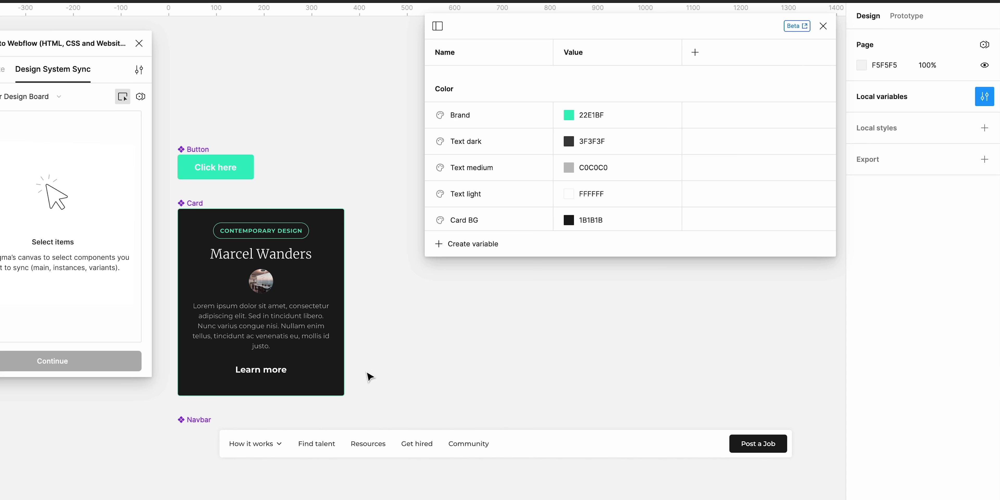
# - Select the Navbar, Card and Button components together for the plugin
pyautogui.click(205, 428)
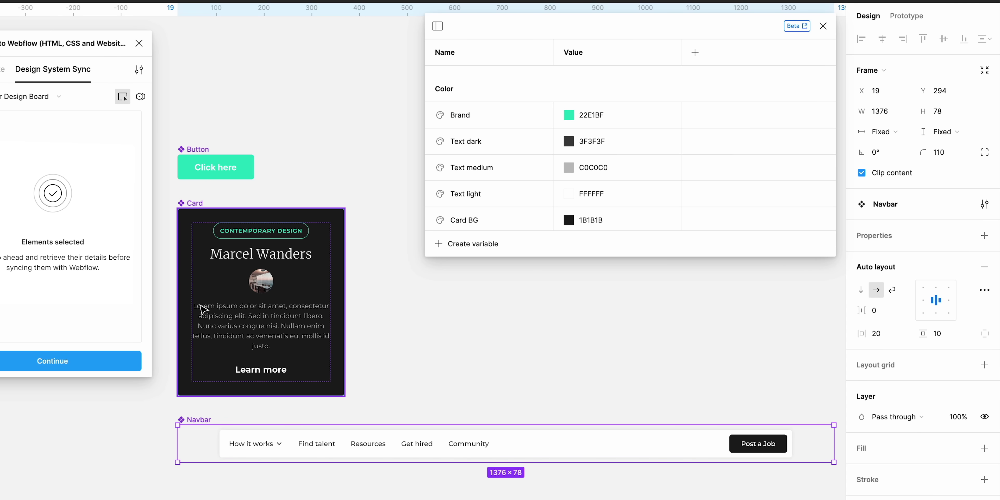
pyautogui.click(196, 209)
pyautogui.click(196, 156)
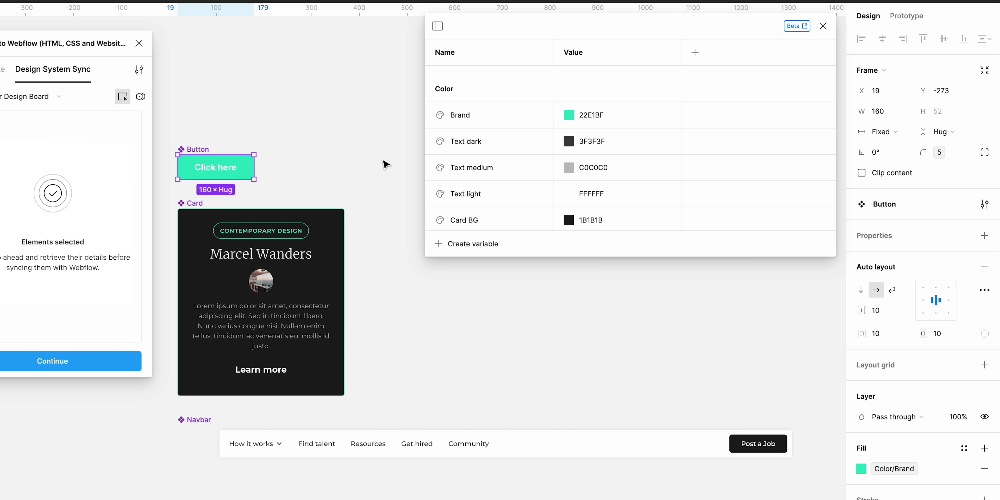
# - Test Border radius at 100 in Local variables, then undo it back to 5
pyautogui.scroll(-3, 509, 159)
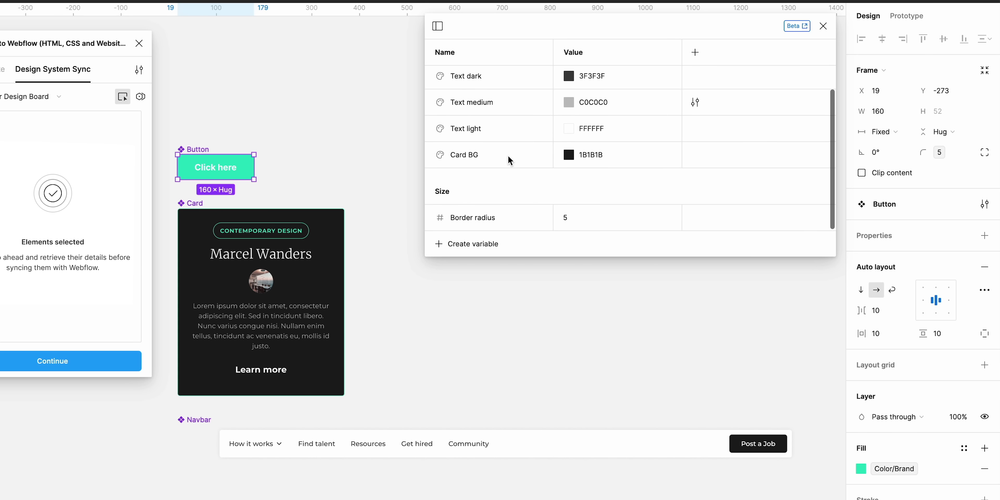
pyautogui.click(565, 218)
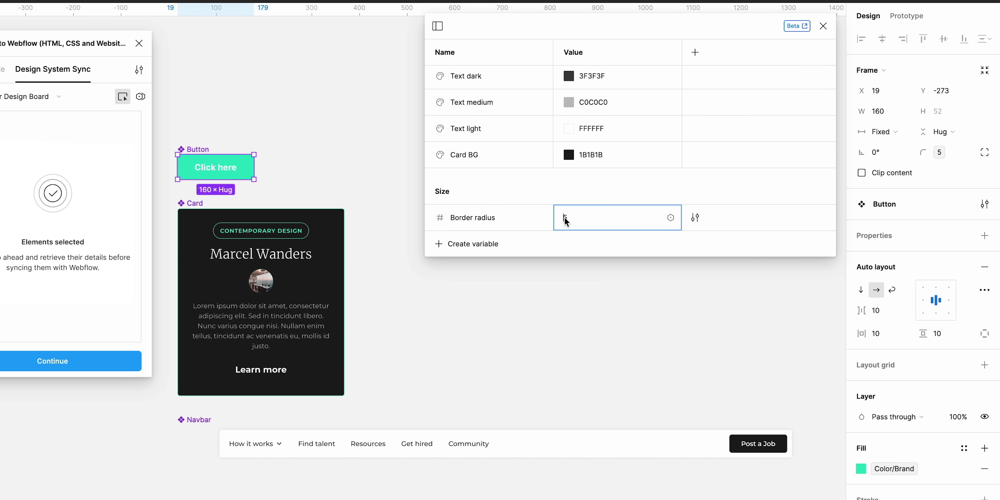
pyautogui.press('Return')
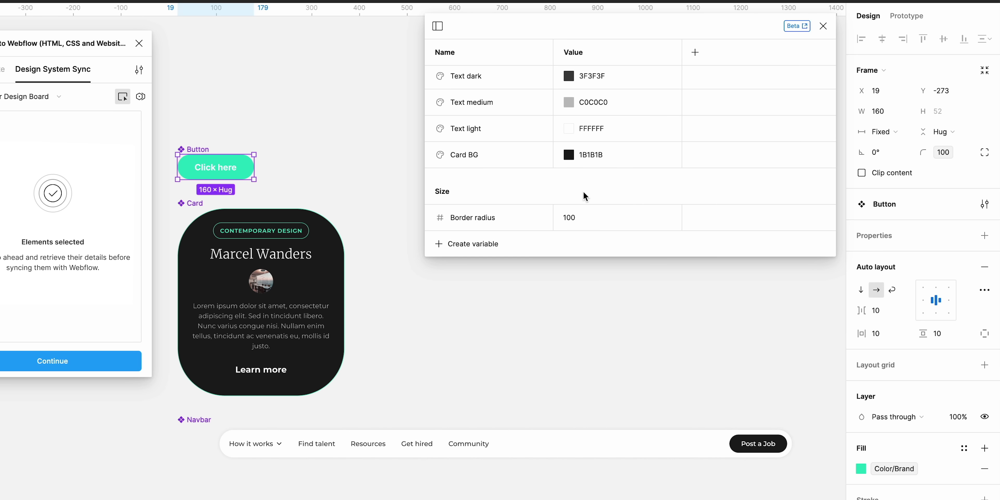
pyautogui.hotkey('ctrl', 'z')
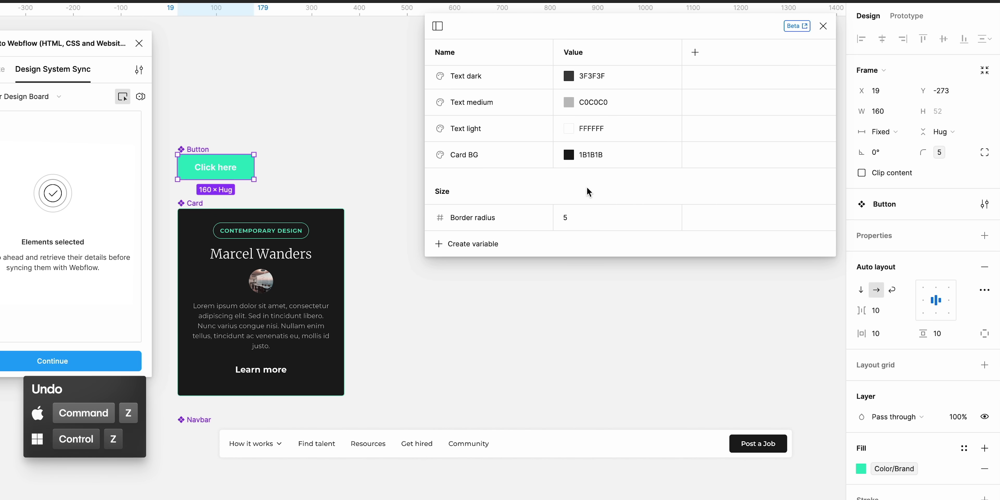